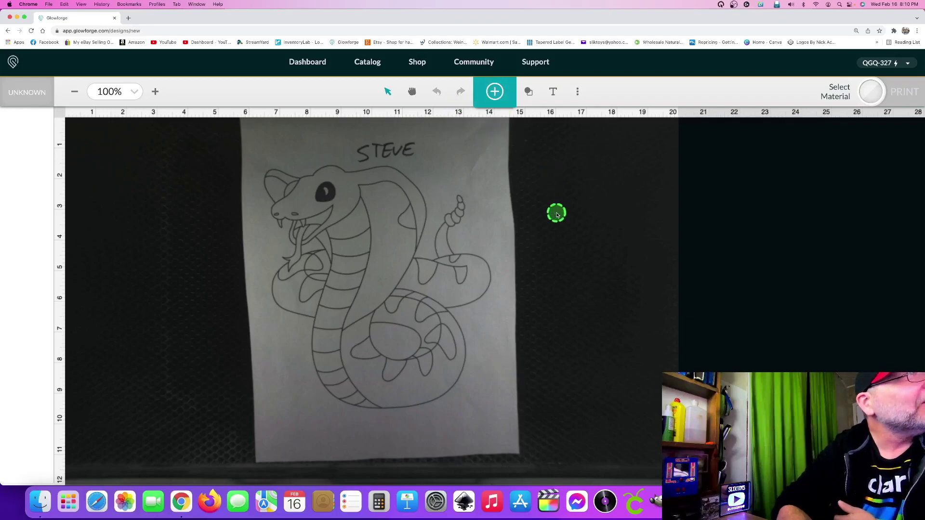
Start a camera trace from the Add Artwork panel.
left_click(492, 91)
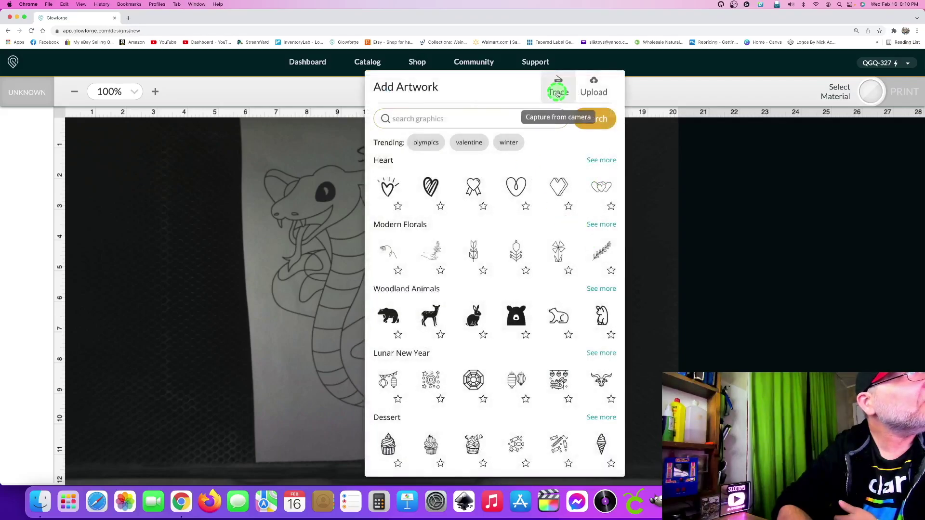
left_click(557, 86)
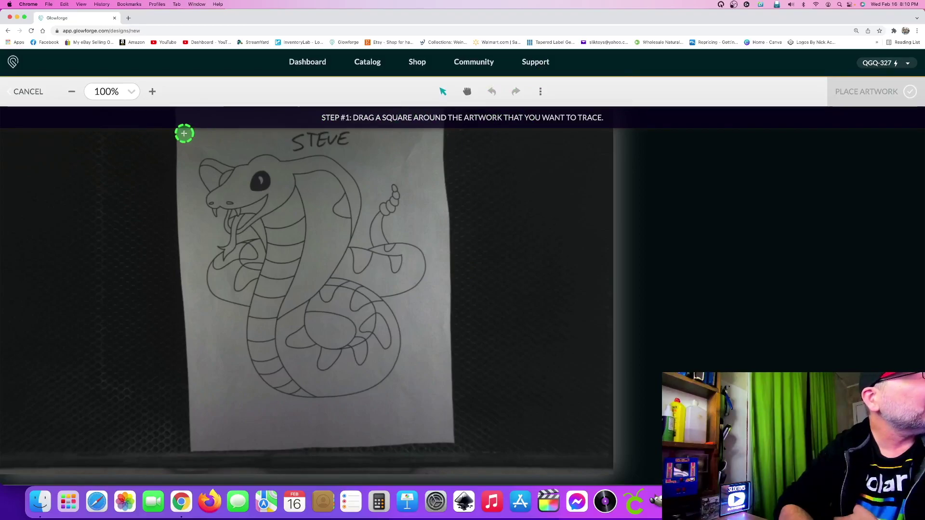
Mark the snake drawing as the trace area, re-marking it after zooming out to 67%.
mouse_move(185, 133)
left_mouse_down()
mouse_move(377, 140)
mouse_move(450, 351)
mouse_move(427, 472)
left_mouse_up()
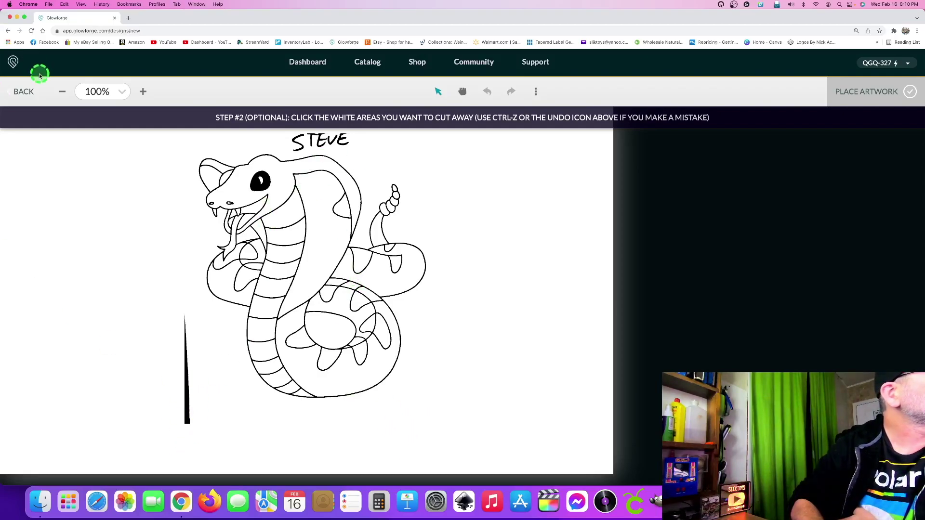
left_click(27, 91)
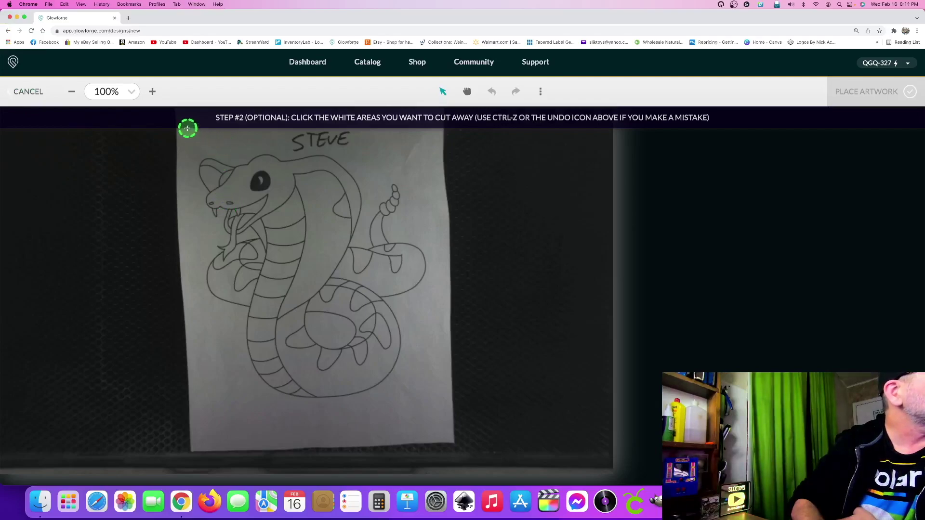
left_click_drag(187, 133, 223, 117)
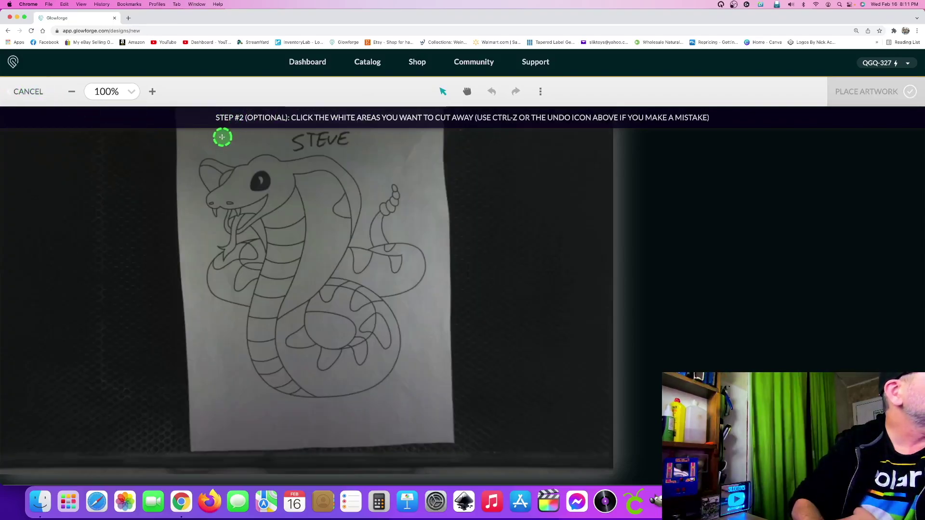
left_click(72, 92)
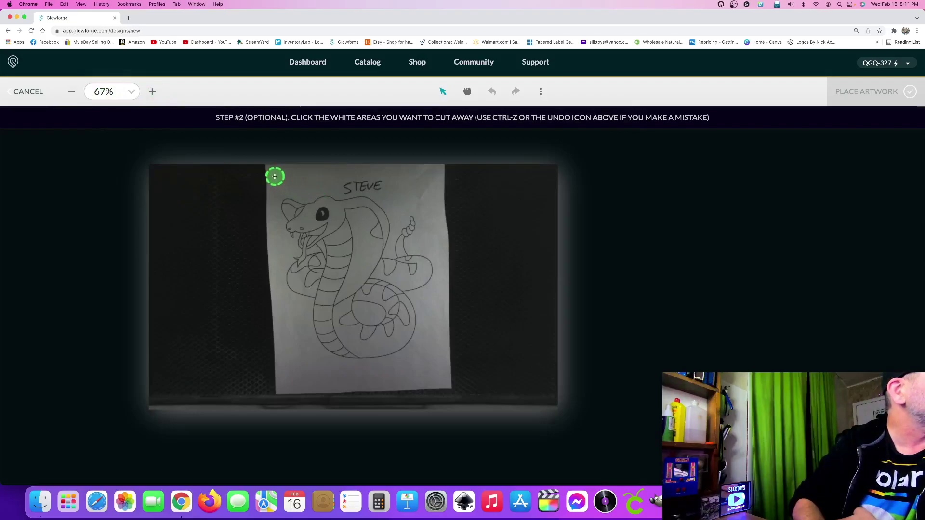
mouse_move(275, 177)
left_mouse_down()
mouse_move(423, 316)
mouse_move(444, 345)
mouse_move(438, 361)
left_mouse_up()
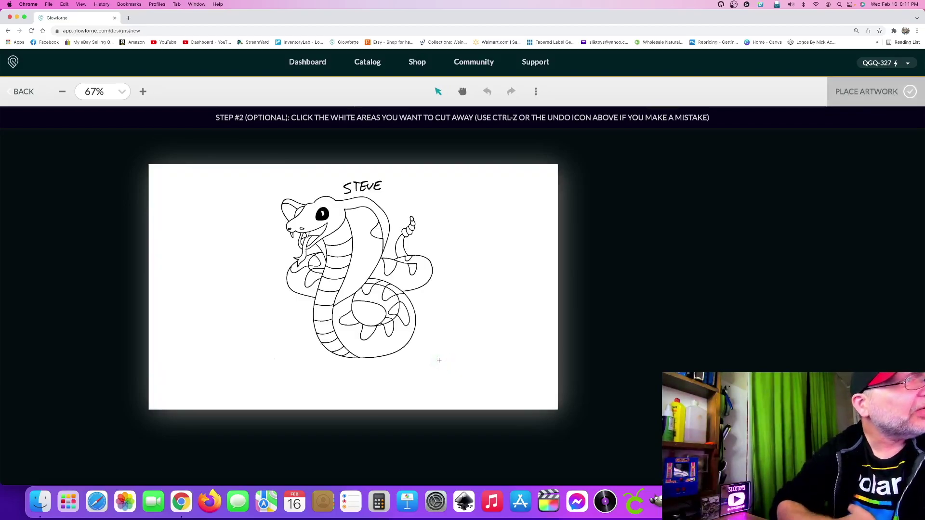
Cut away the white areas around the snake, then abandon the stalled trace.
left_click(504, 313)
left_click(146, 248)
left_click(355, 252)
left_click(507, 297)
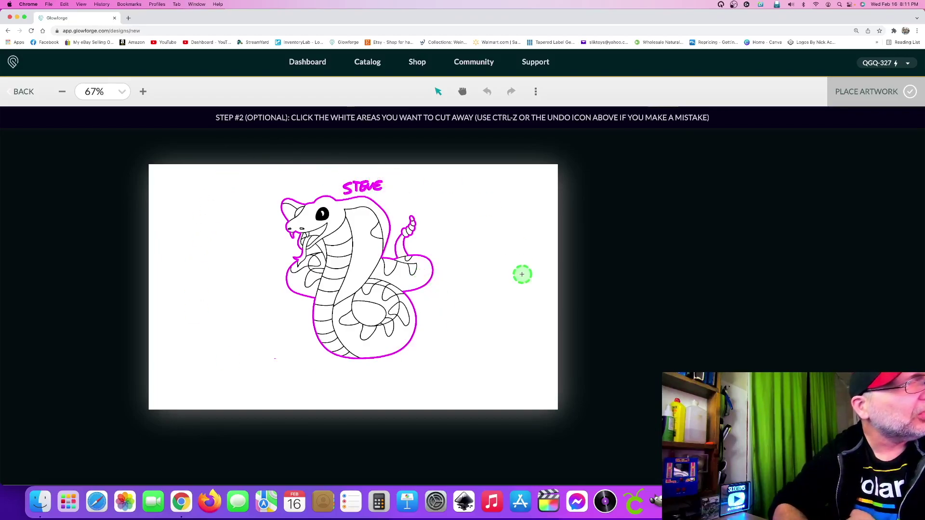
left_click(218, 199)
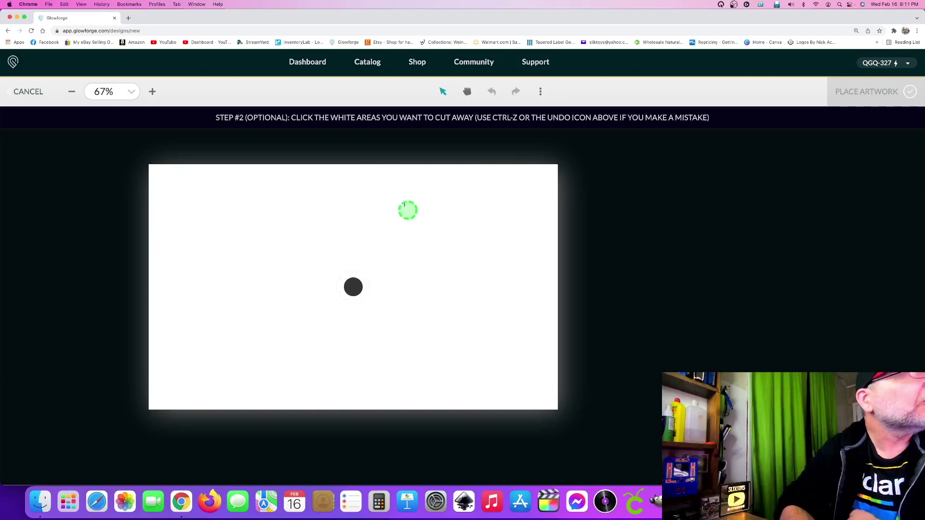
left_click(30, 92)
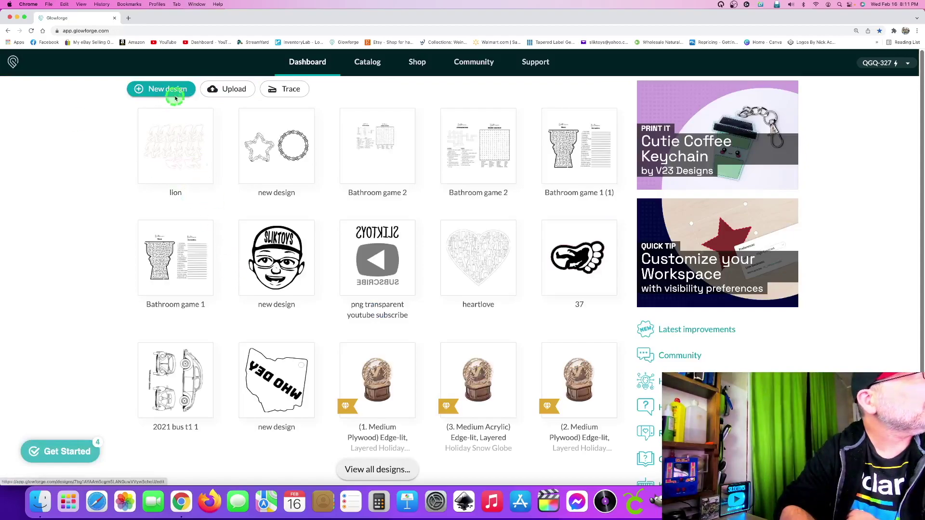
Trace the cobra drawing with STEVE from the dashboard and place it as artwork.
left_click(289, 89)
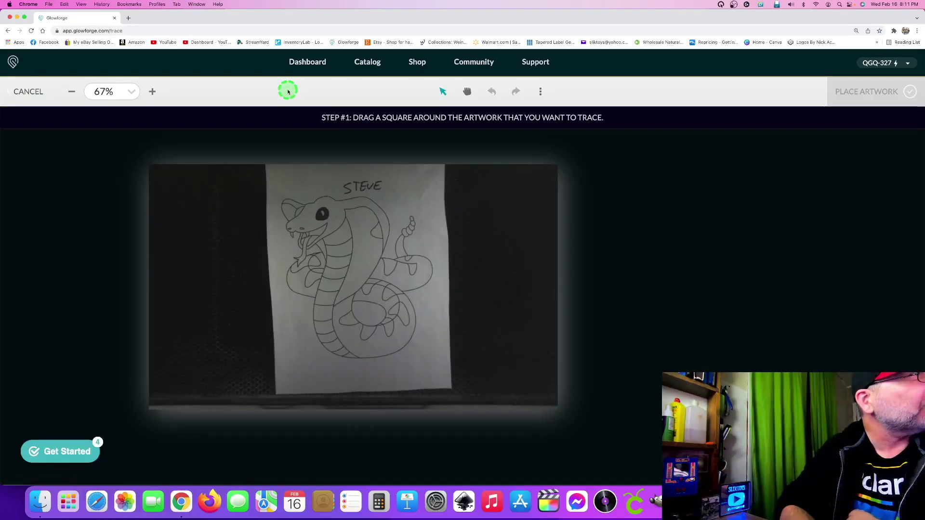
mouse_move(275, 181)
left_mouse_down()
mouse_move(361, 310)
mouse_move(390, 323)
mouse_move(437, 374)
mouse_move(437, 363)
left_mouse_up()
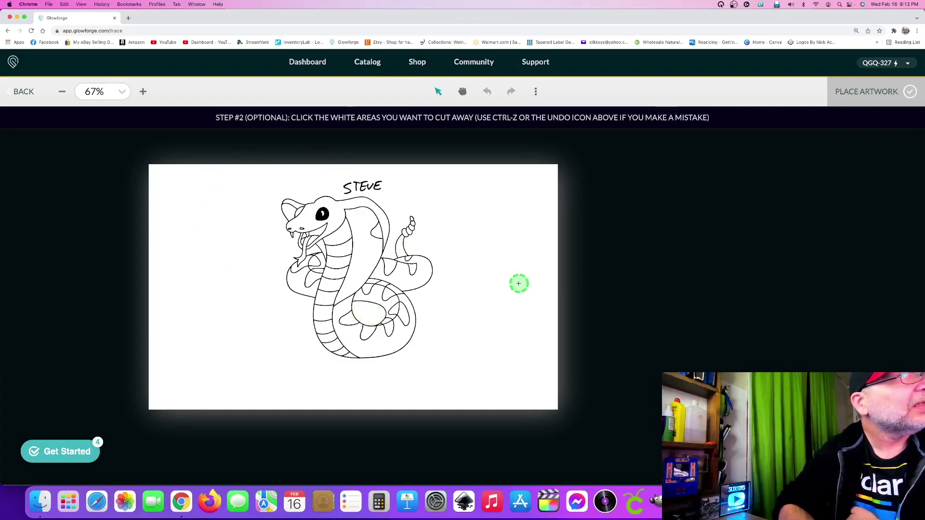
left_click(866, 97)
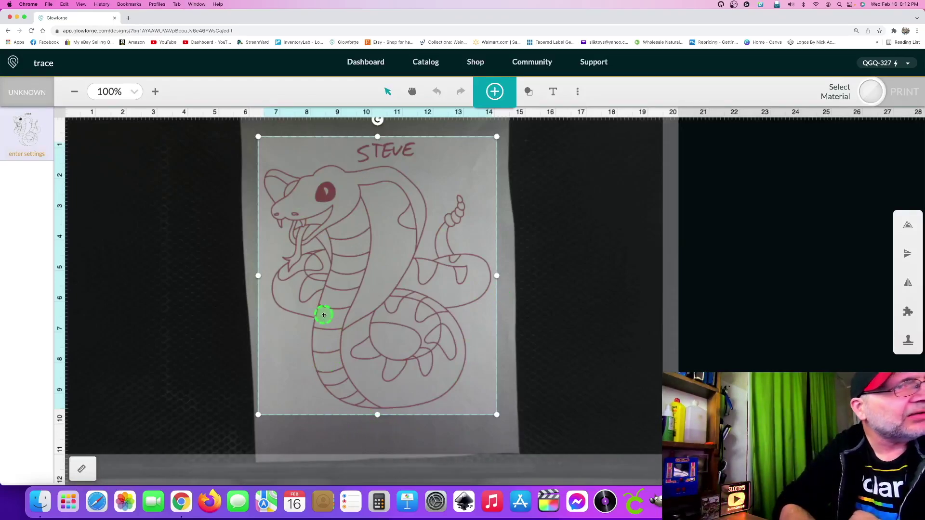
Move the cobra trace to the right of the coaster tile and deselect it.
mouse_move(324, 315)
left_mouse_down()
mouse_move(520, 302)
mouse_move(547, 310)
mouse_move(537, 311)
left_mouse_up()
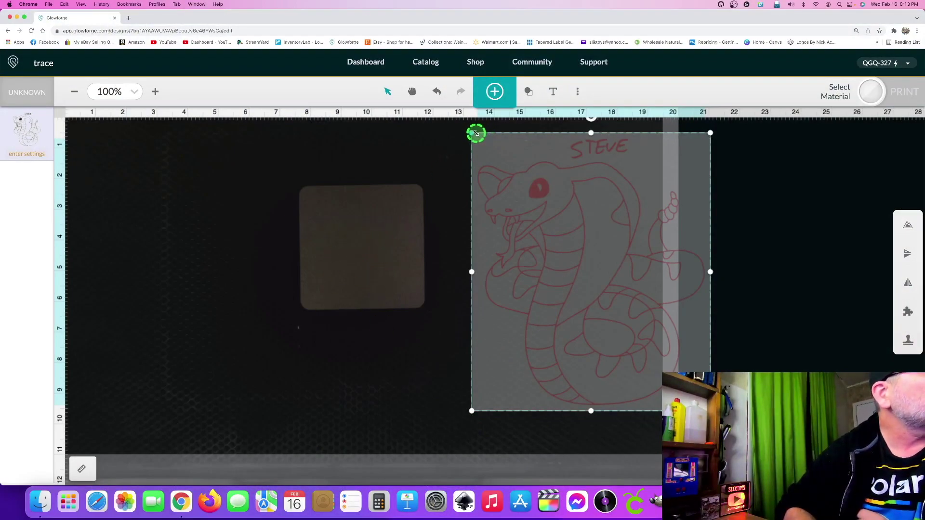
left_click(578, 95)
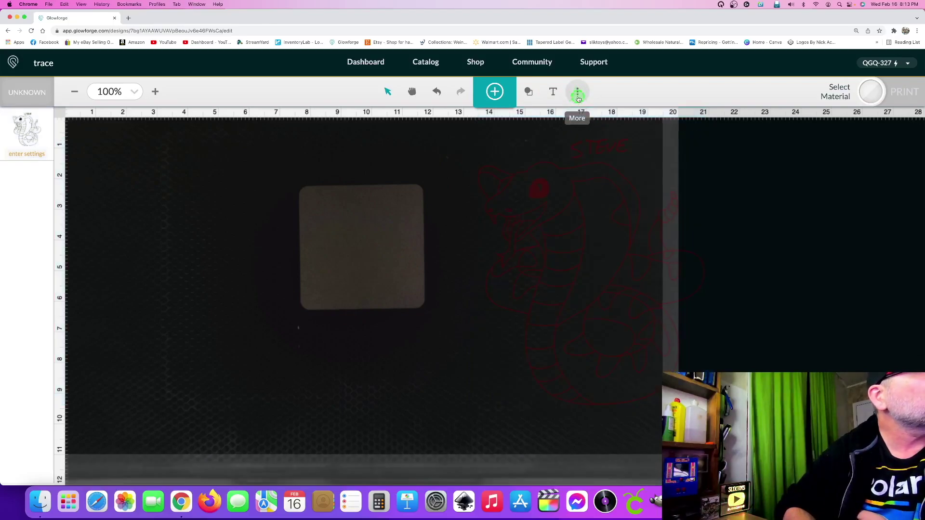
Set the laser focus point on the square coaster tile.
left_click(536, 144)
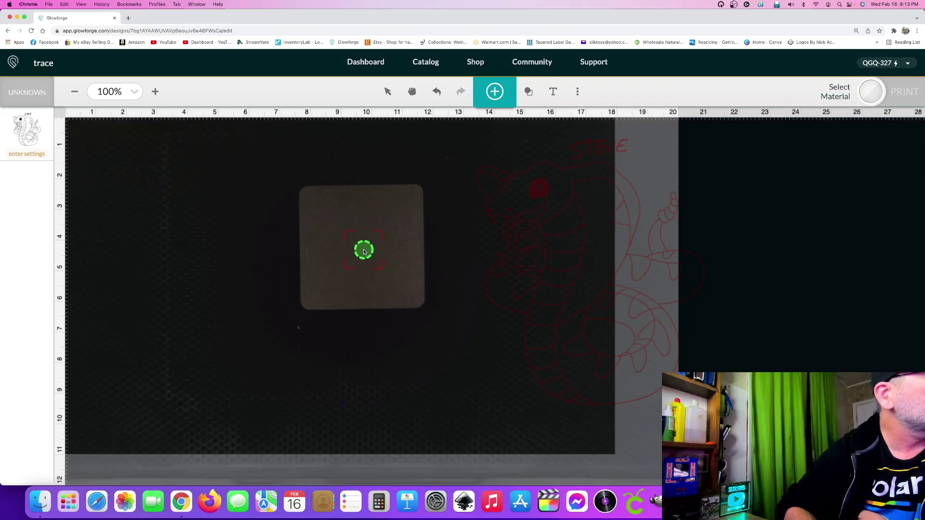
left_click(364, 251)
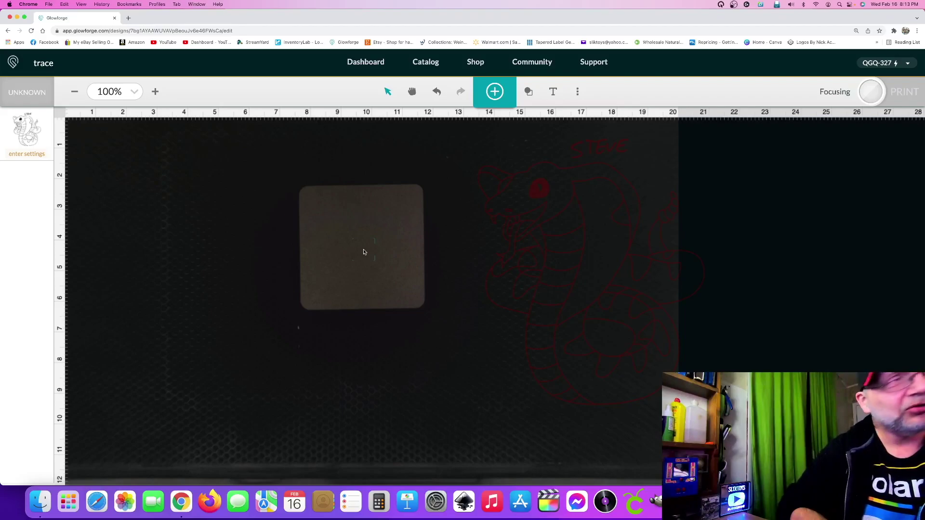
left_click(250, 260)
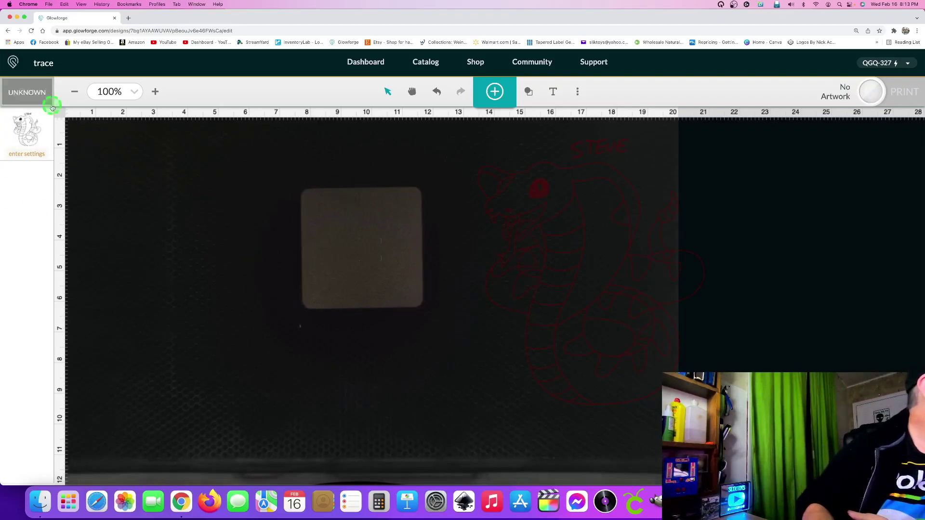
Open manual engrave settings for the cobra, keeping Focus Height on Auto.
left_click(29, 137)
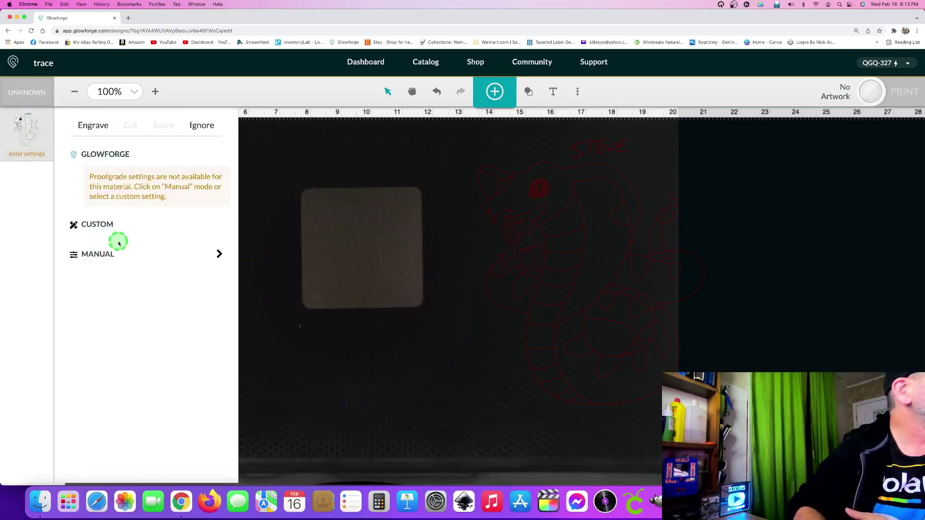
left_click(106, 255)
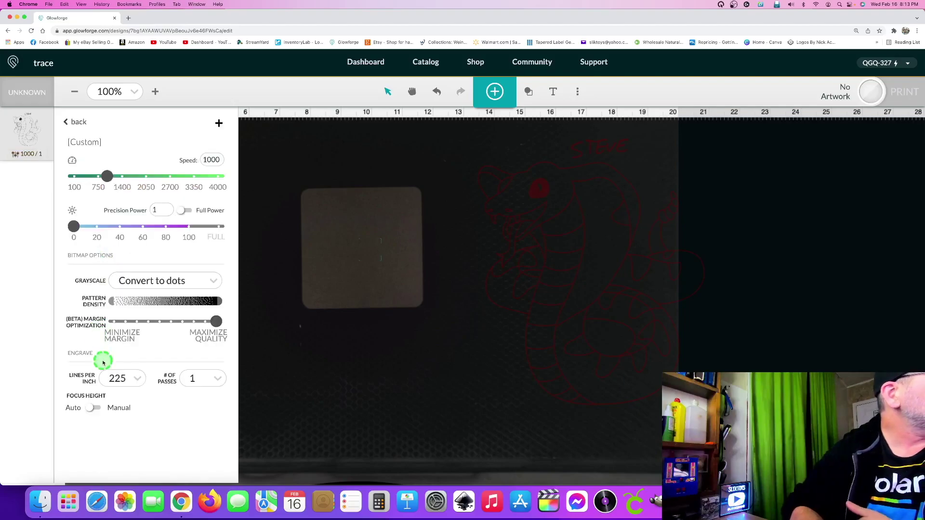
left_click(96, 410)
left_click(139, 411)
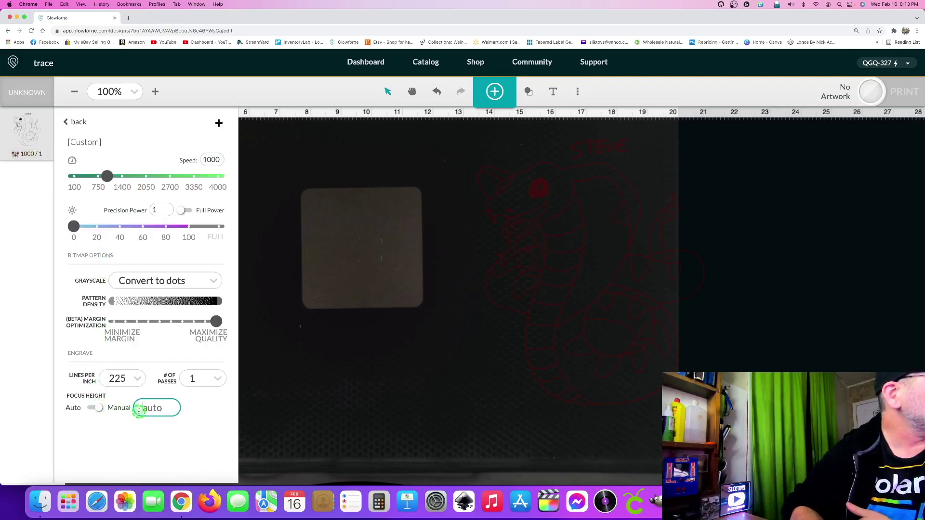
left_click(96, 409)
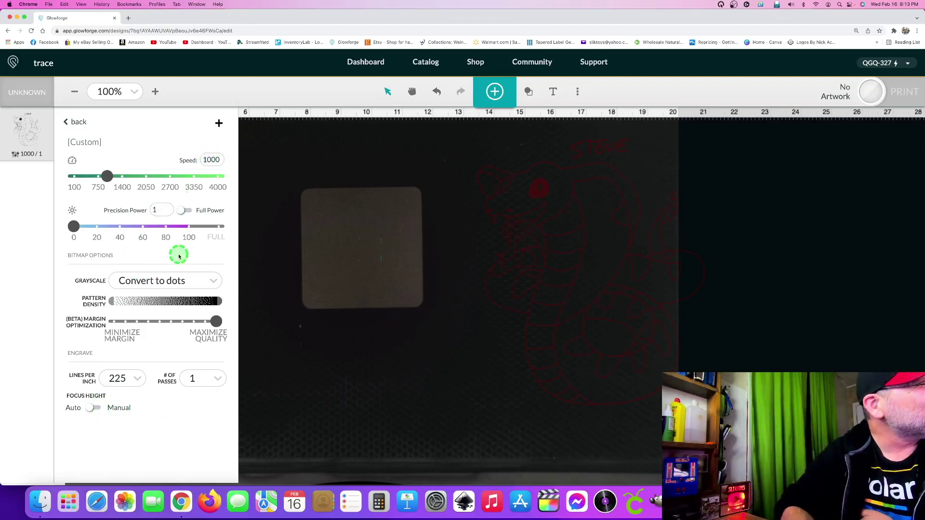
Set Precision Power to 80 with speed 1000 in the custom engrave.
left_click(165, 238)
left_click(160, 211)
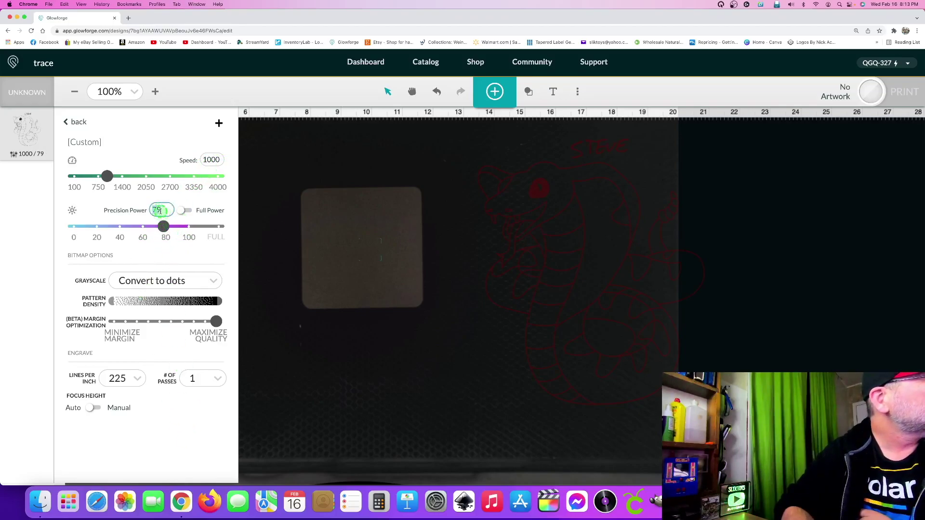
key("Up")
left_click(213, 438)
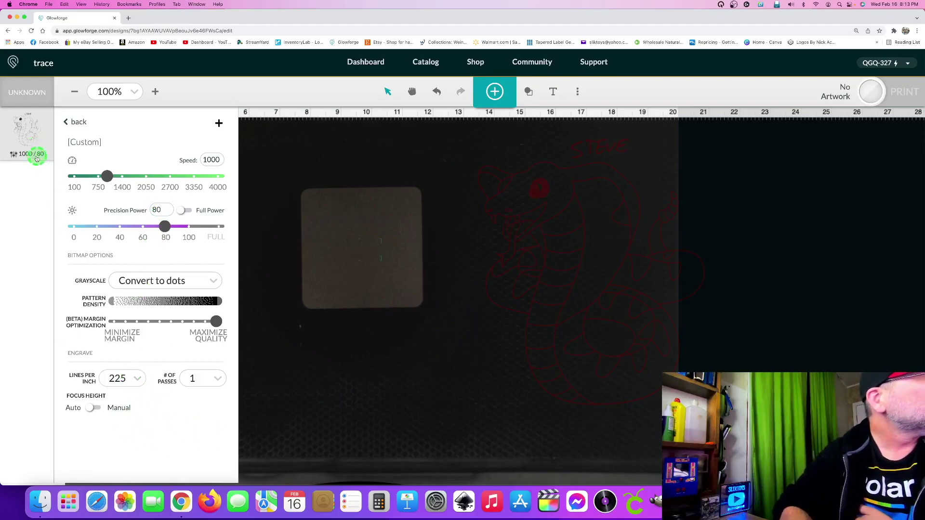
left_click(68, 124)
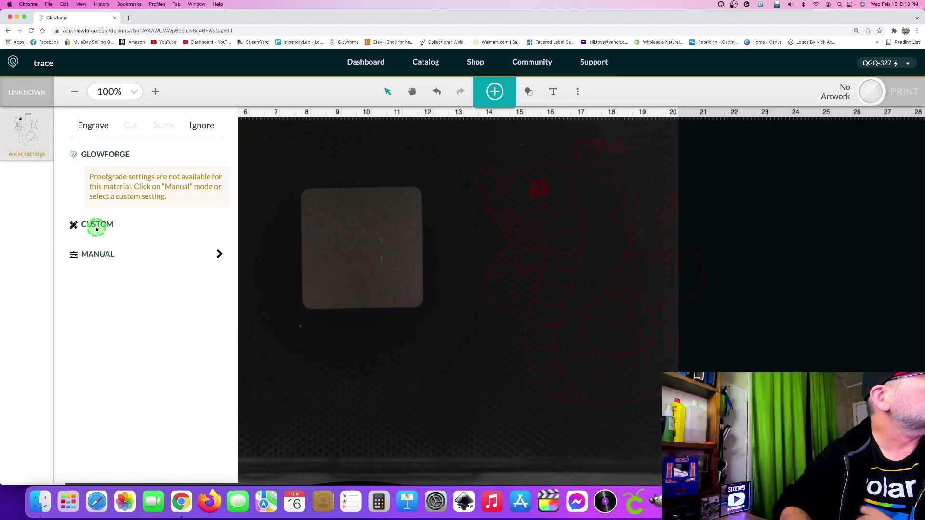
left_click(98, 254)
left_click(155, 210)
type("80")
left_click(165, 423)
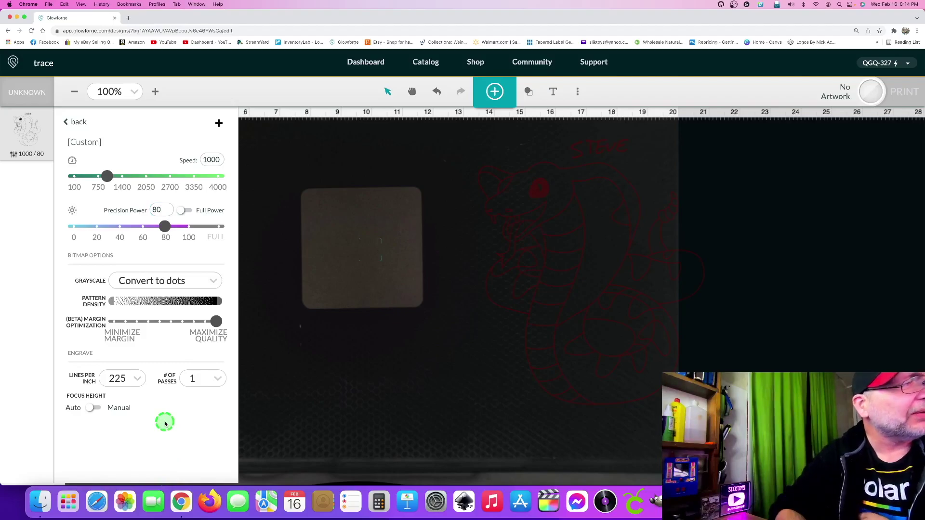
Shrink the cobra artwork and centre it on the square coaster.
left_click(163, 425)
left_click(281, 390)
left_click(687, 353)
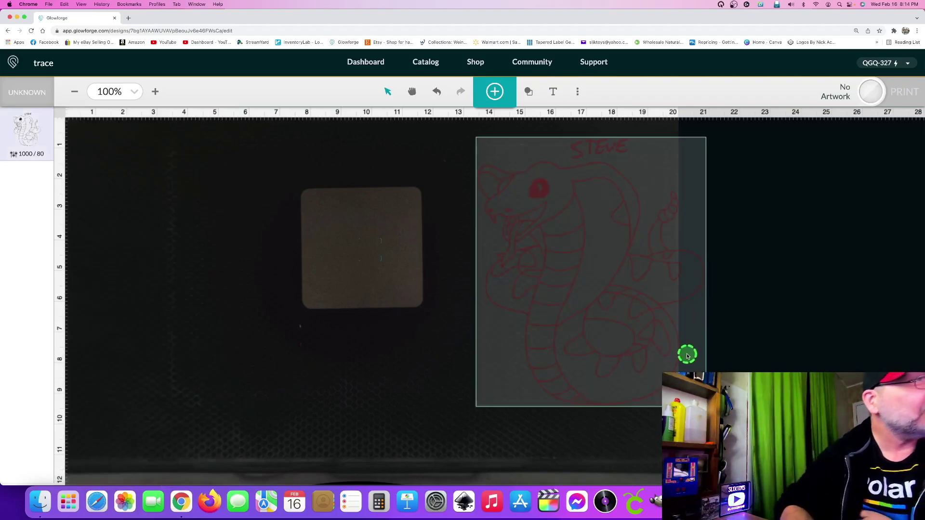
left_click_drag(710, 411, 572, 233)
left_click_drag(501, 189, 346, 254)
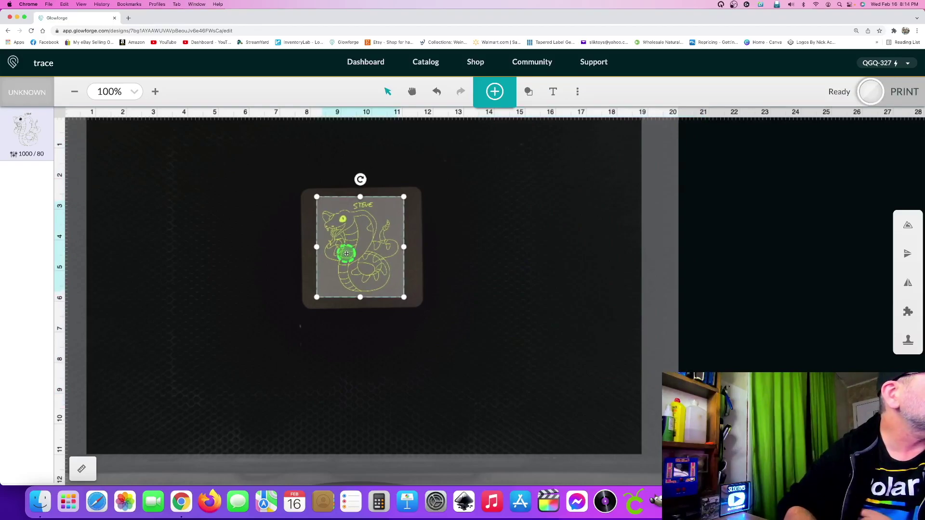
Level the artwork's rotation and send the job to print.
left_click_drag(357, 178, 357, 178)
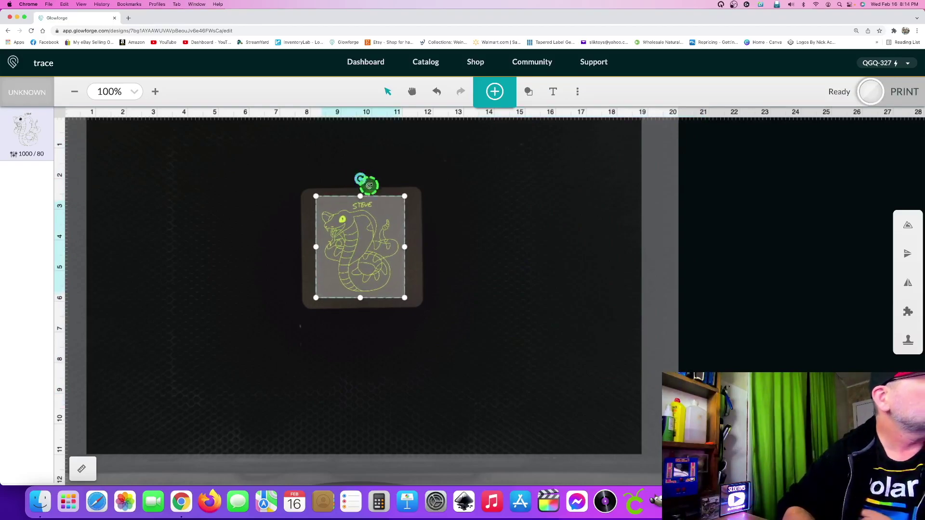
left_click(547, 250)
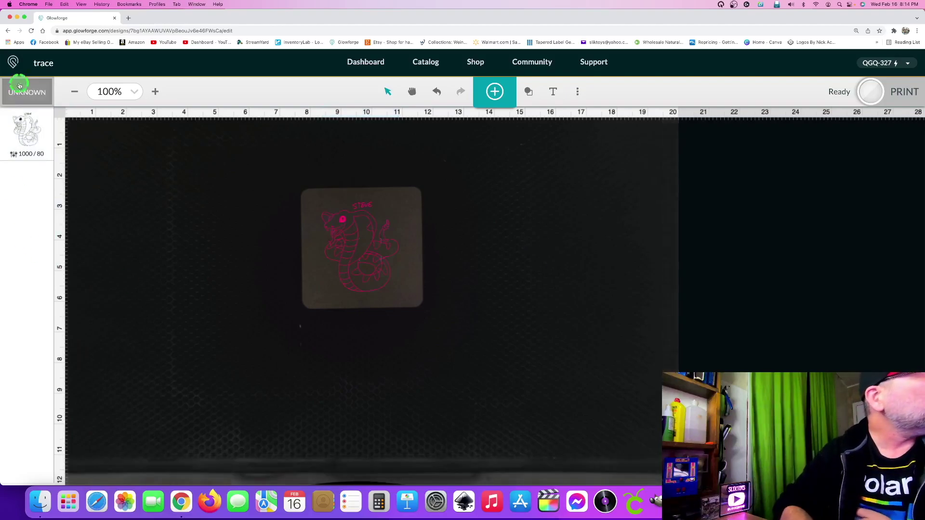
left_click(26, 158)
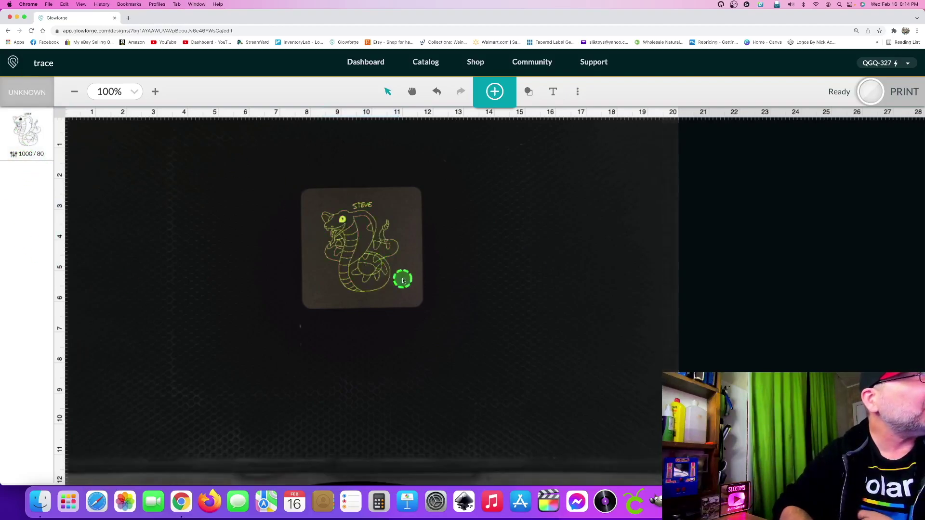
left_click(875, 97)
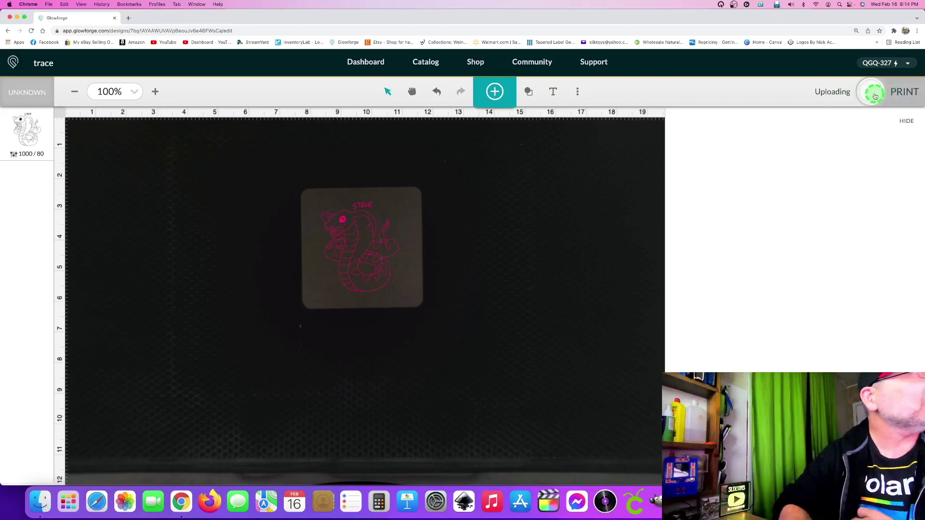